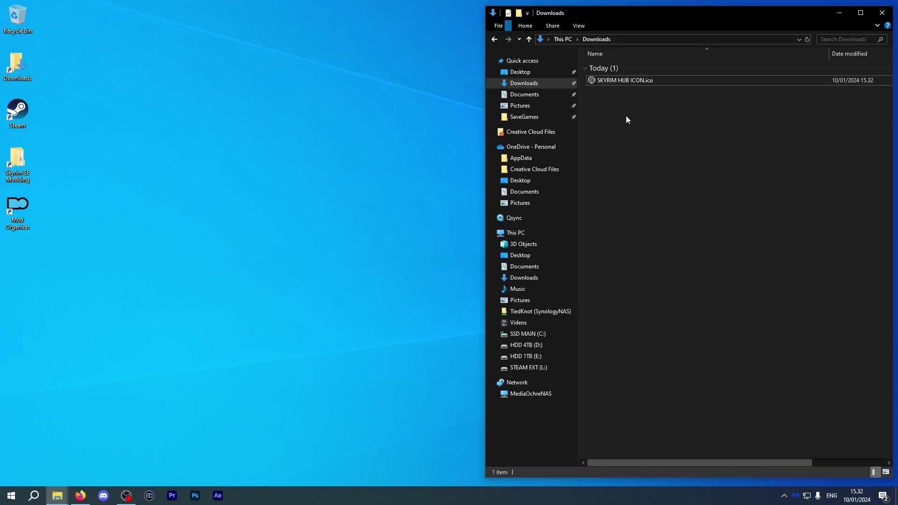
# Step: Give the Skyrim SE Modding shortcut the SKYRIM HUB ICON.ico icon from Downloads
pyautogui.rightClick(17, 162)
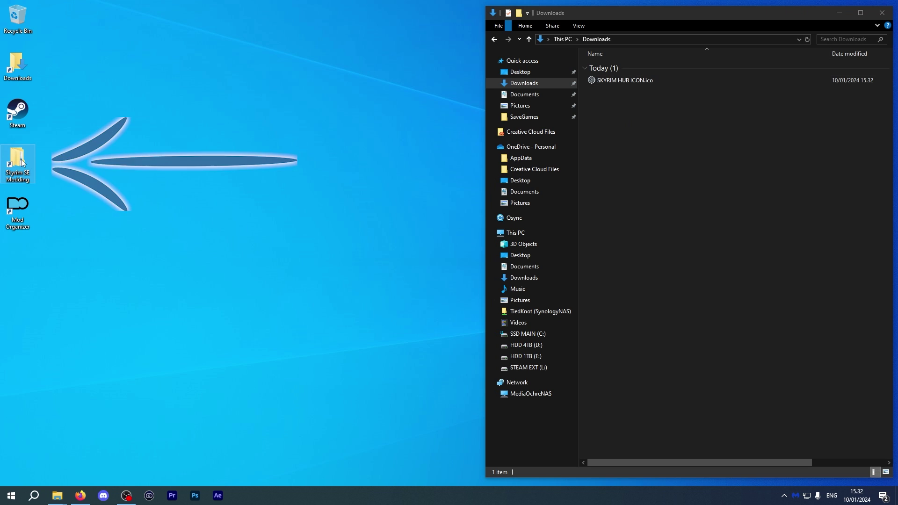
pyautogui.click(49, 358)
pyautogui.moveTo(94, 174); pyautogui.dragTo(304, 82)
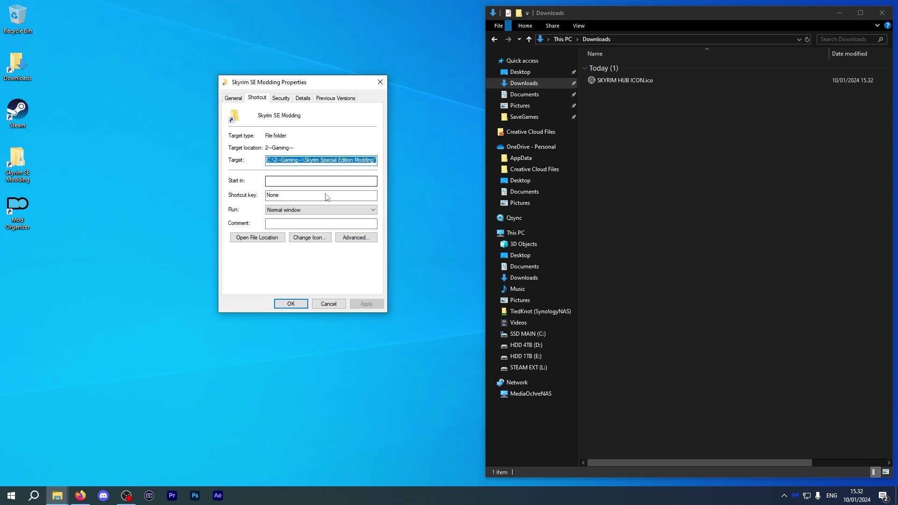
pyautogui.click(311, 241)
pyautogui.click(362, 153)
pyautogui.click(292, 233)
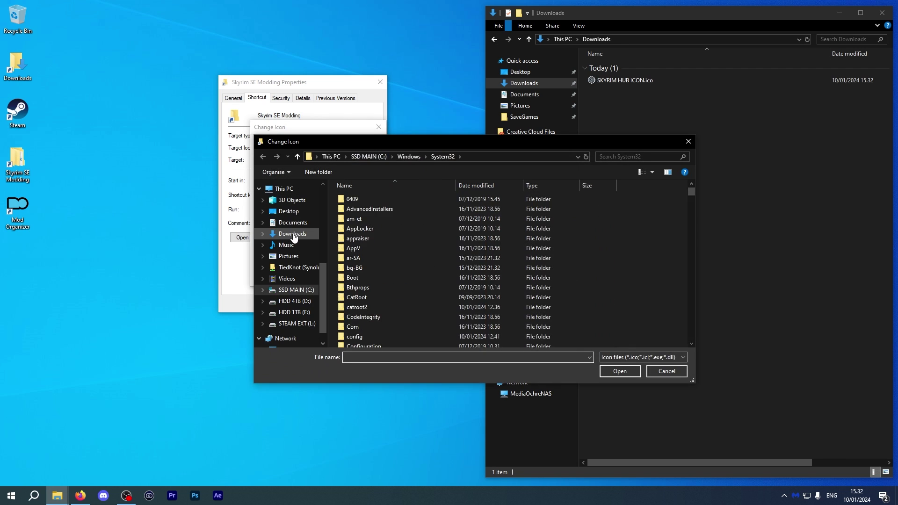
pyautogui.click(395, 214)
pyautogui.click(619, 372)
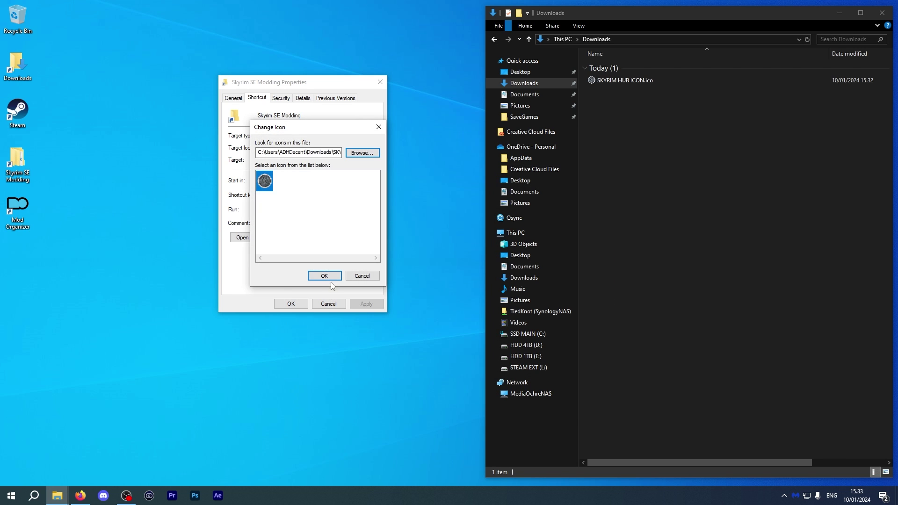
pyautogui.click(327, 278)
pyautogui.click(366, 303)
pyautogui.click(291, 304)
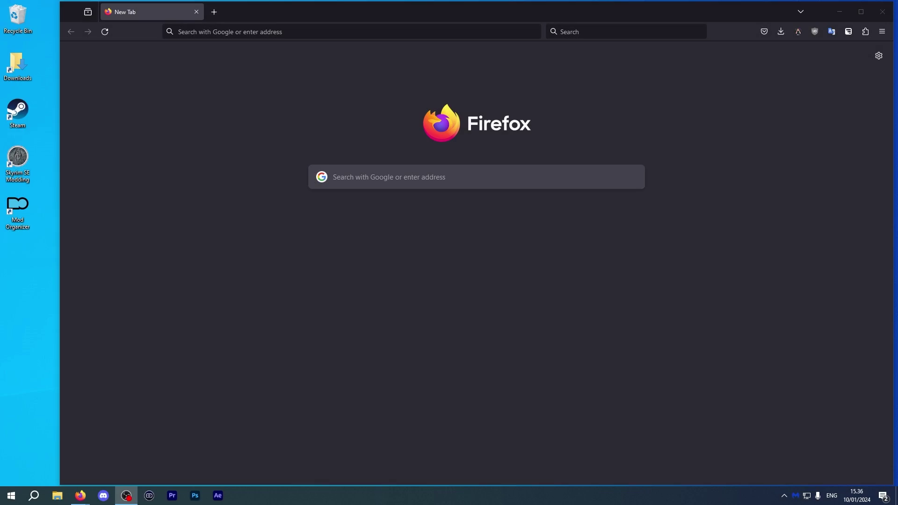
# Step: Put the SKSE download page on the right half and the Skyrim SE Modding folder on the left
pyautogui.click(429, 220)
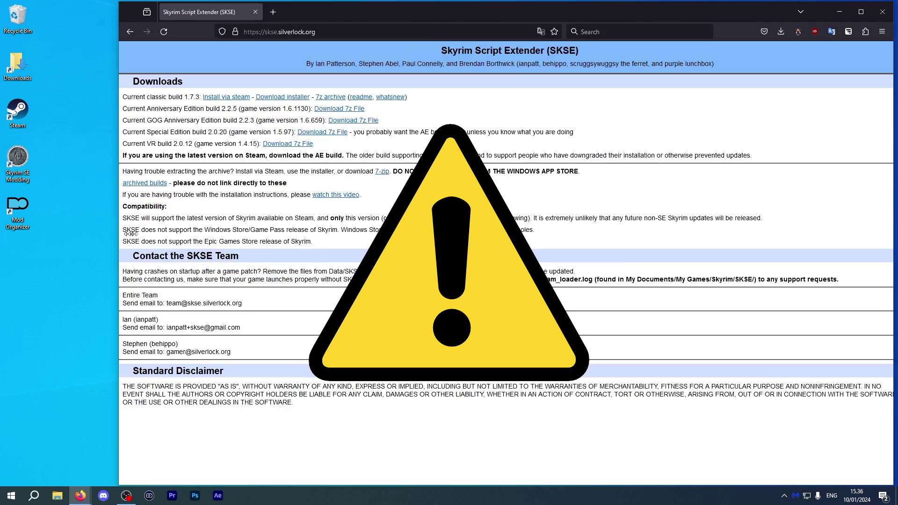
pyautogui.moveTo(131, 232); pyautogui.dragTo(379, 260)
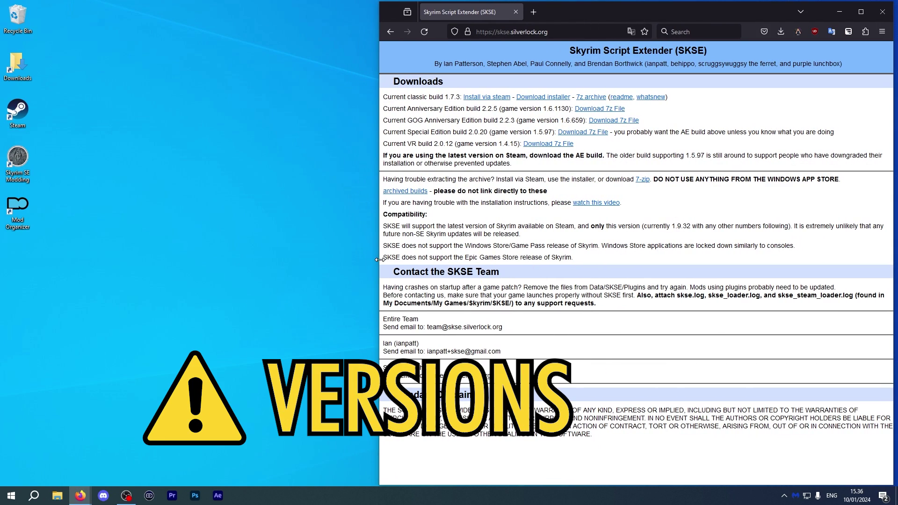
pyautogui.click(202, 148)
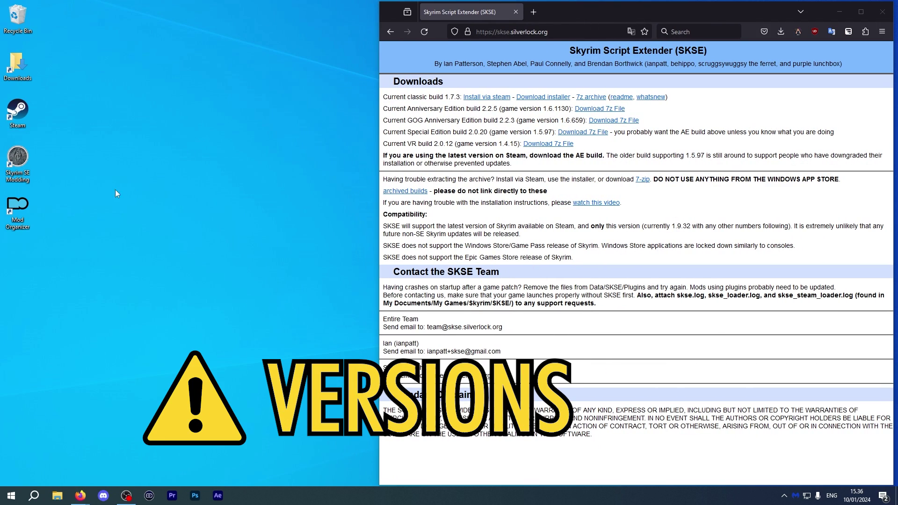
pyautogui.doubleClick(18, 158)
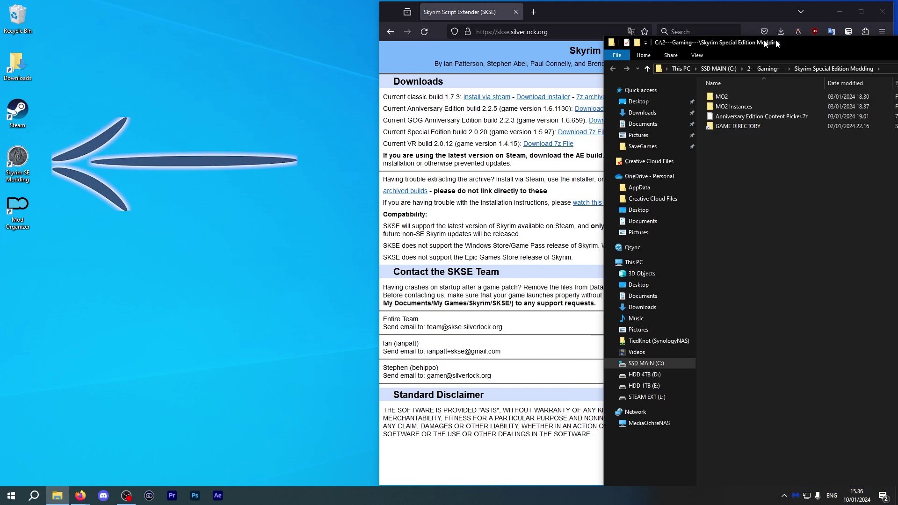
pyautogui.moveTo(776, 43); pyautogui.dragTo(173, 9)
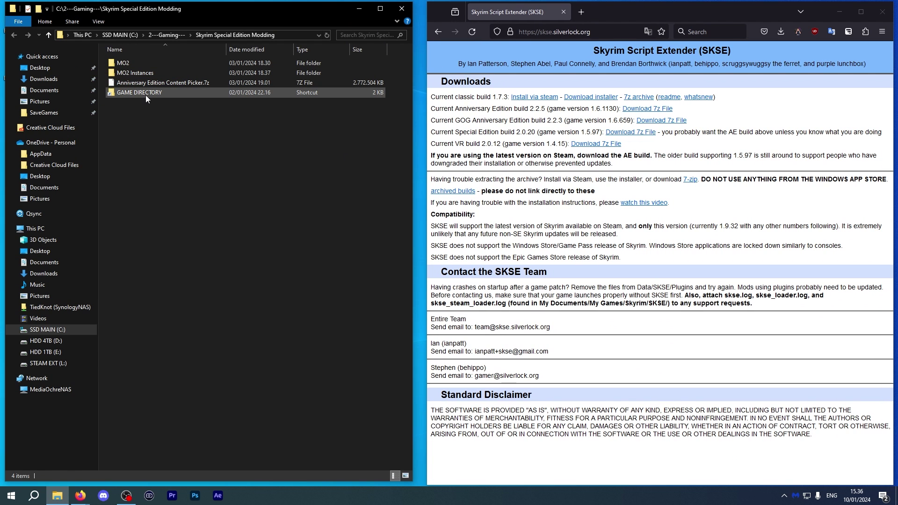
# Step: Compare SkyrimSE.exe's product version 1.6.1130.0 with the SKSE page's game version 1.6.1130
pyautogui.doubleClick(140, 93)
pyautogui.click(134, 182)
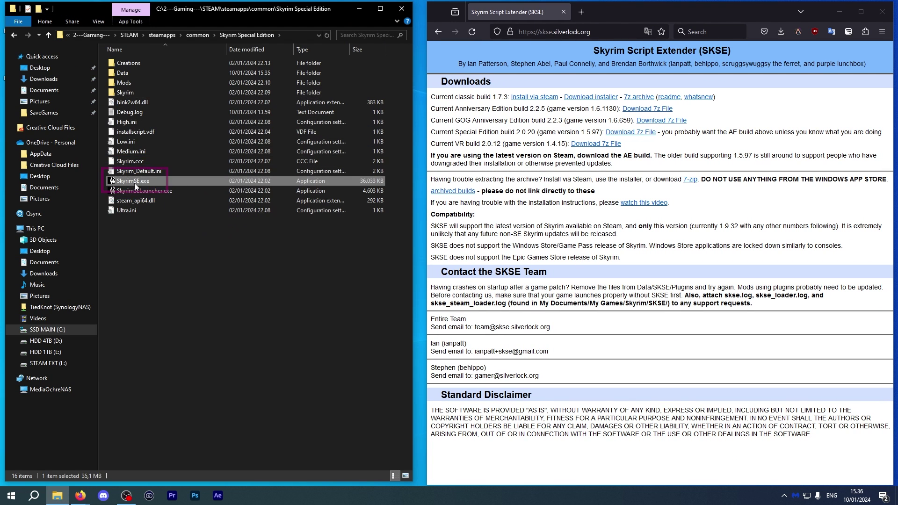
pyautogui.rightClick(134, 183)
pyautogui.click(184, 357)
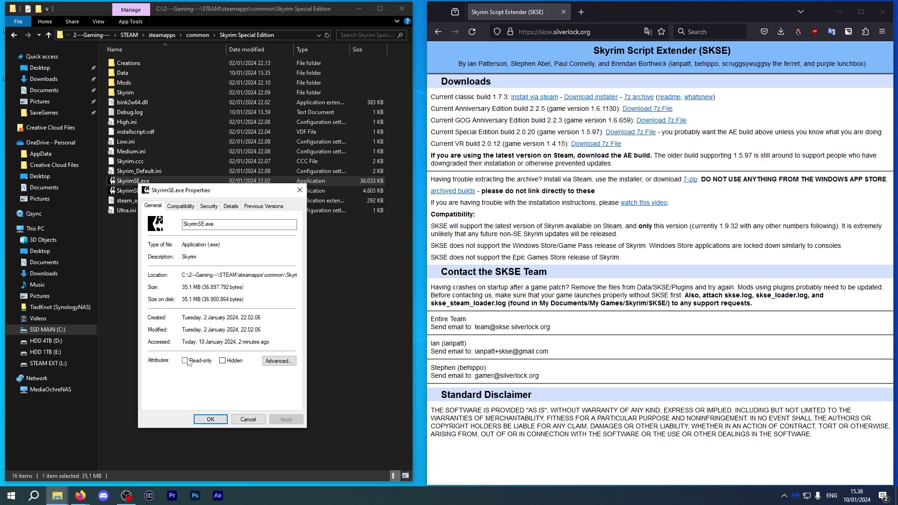
pyautogui.click(231, 206)
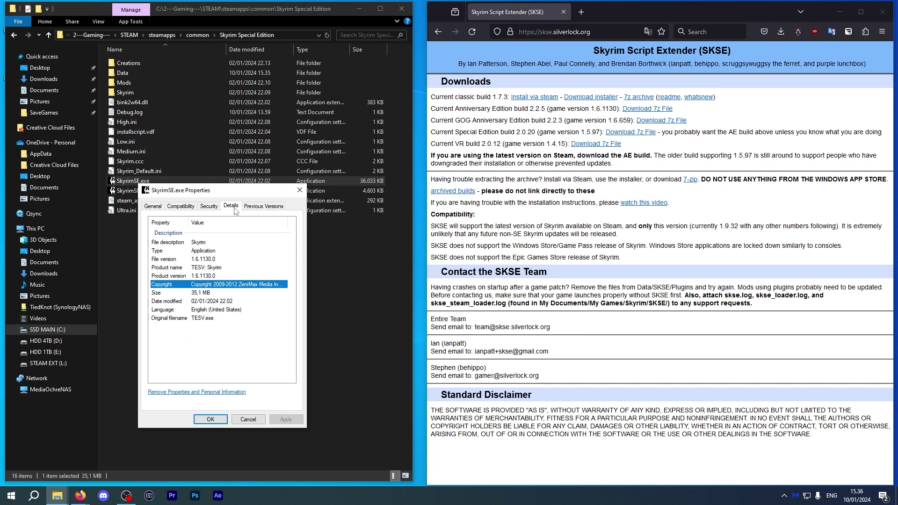
pyautogui.click(194, 279)
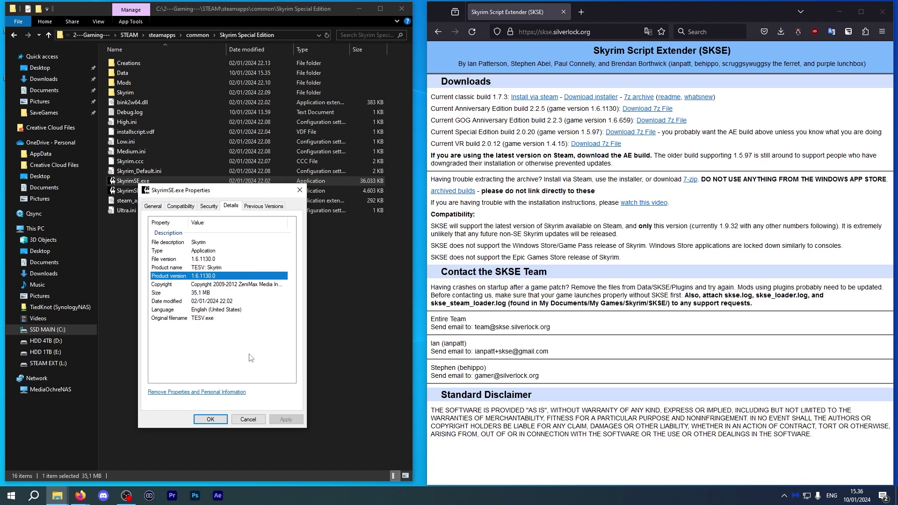
pyautogui.moveTo(240, 192); pyautogui.dragTo(356, 19)
pyautogui.moveTo(549, 109); pyautogui.dragTo(617, 109)
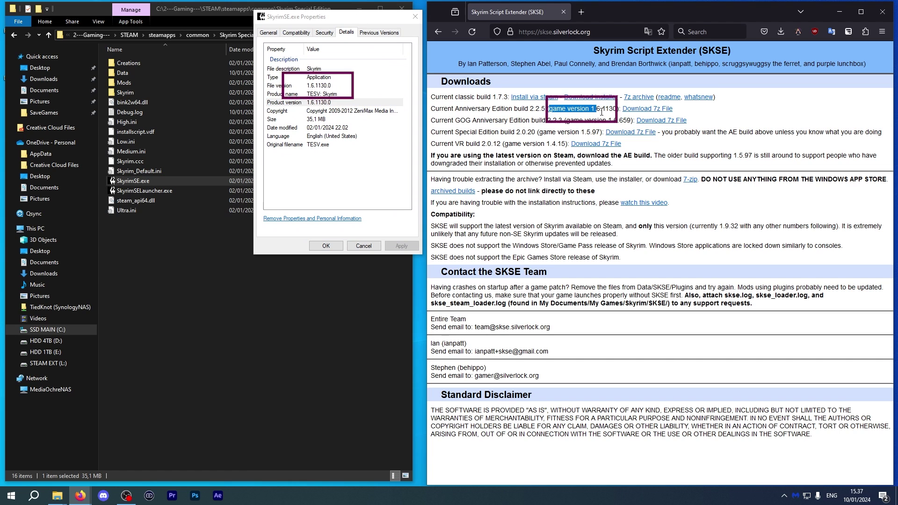
# Step: Download the Anniversary Edition build skse64_2_02_05.7z and close Firefox
pyautogui.click(321, 104)
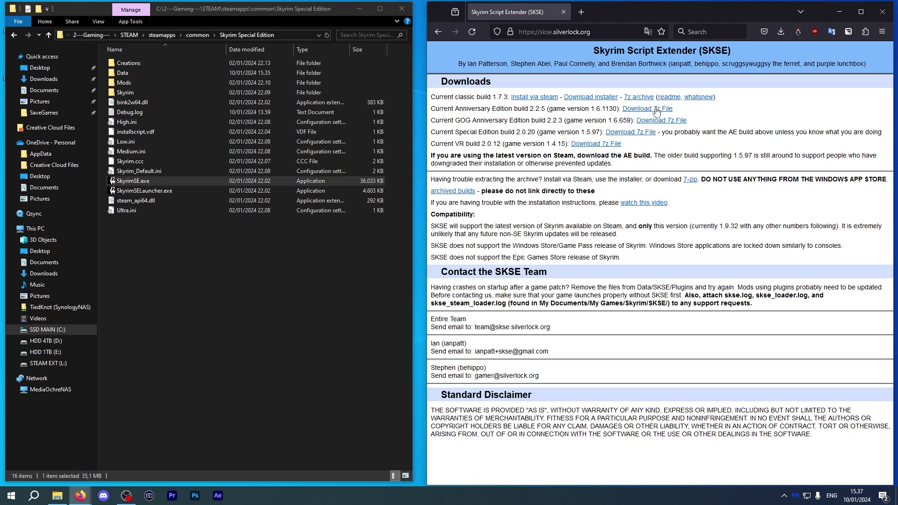
pyautogui.click(656, 110)
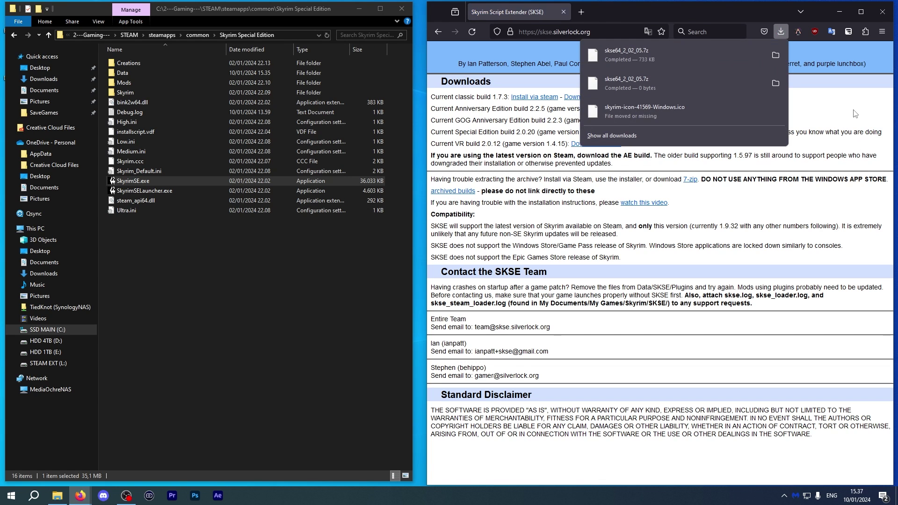
pyautogui.click(883, 11)
# Step: Extract skse64_2_02_05.7z in Downloads into its own skse64_2_02_05 folder with 7-Zip
pyautogui.moveTo(308, 12); pyautogui.dragTo(790, 13)
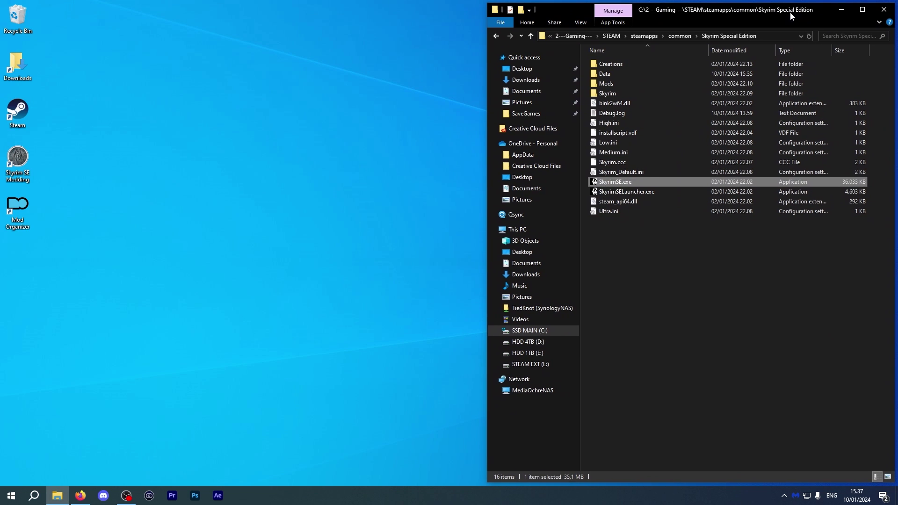
pyautogui.doubleClick(17, 66)
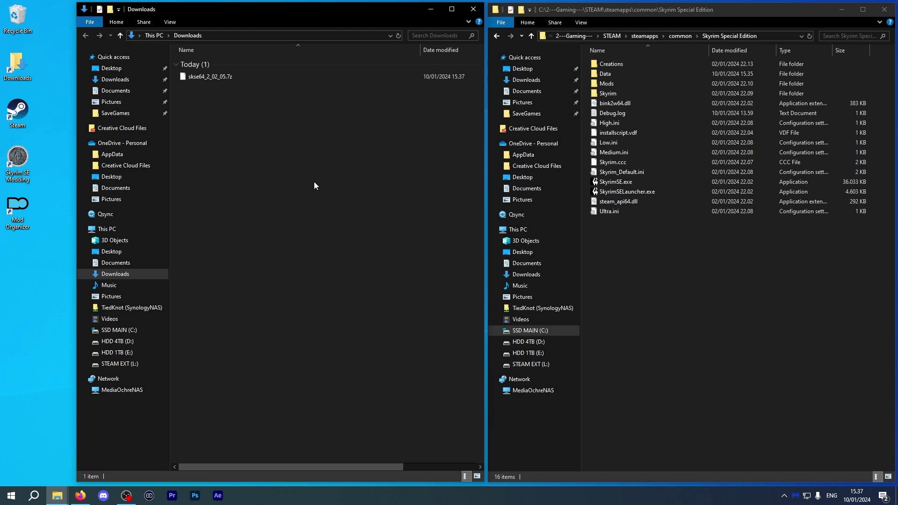
pyautogui.rightClick(213, 77)
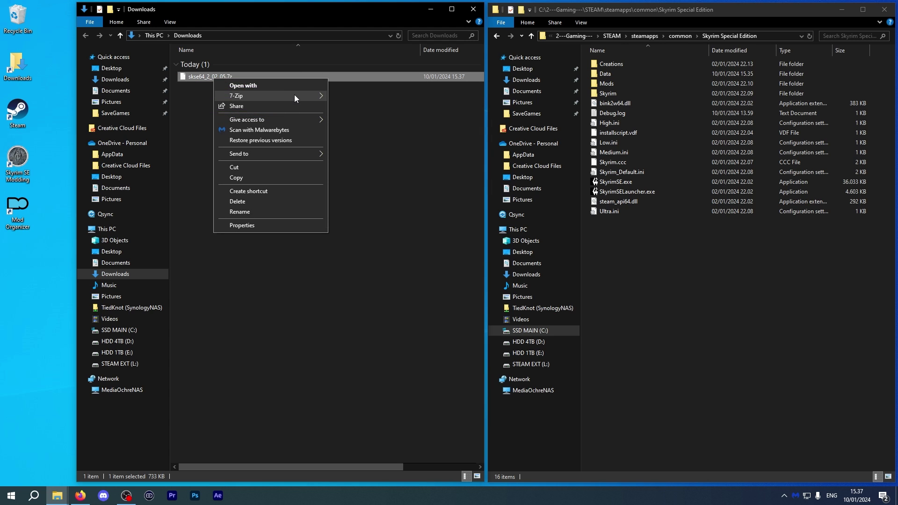
pyautogui.moveTo(315, 97)
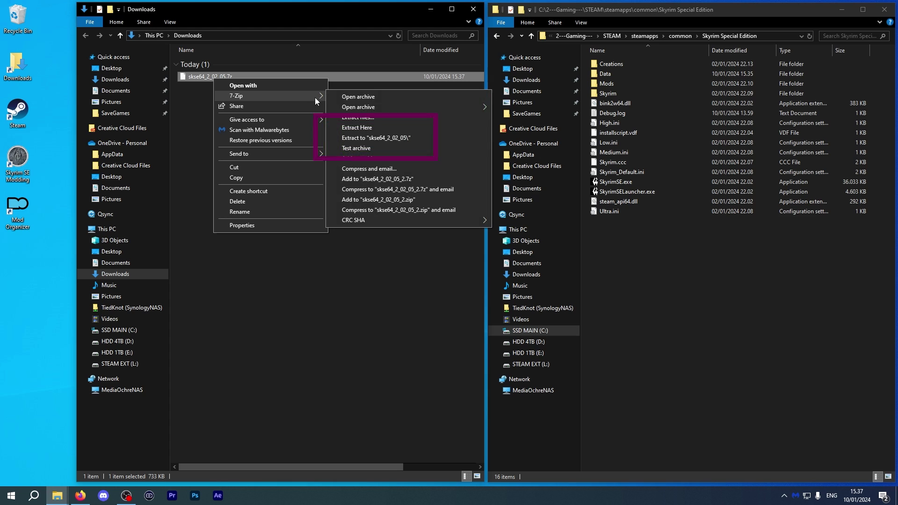
pyautogui.click(396, 140)
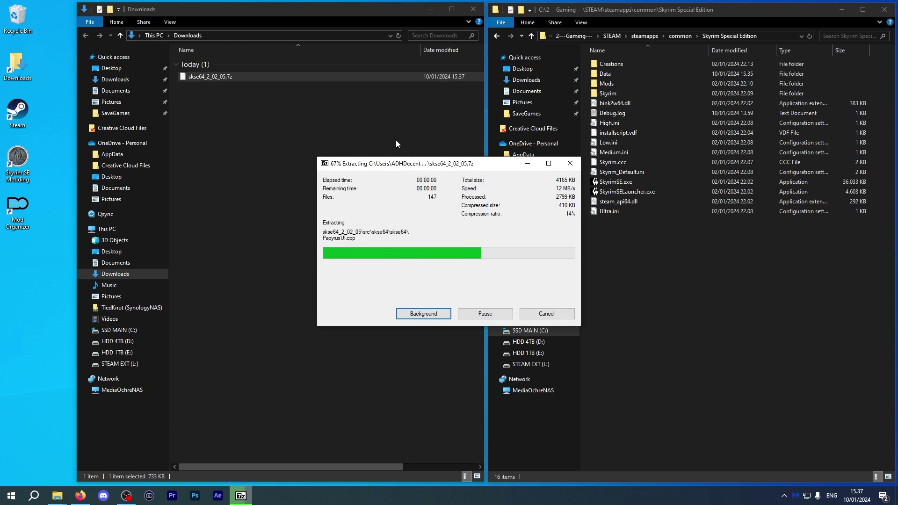
pyautogui.click(365, 157)
pyautogui.click(676, 278)
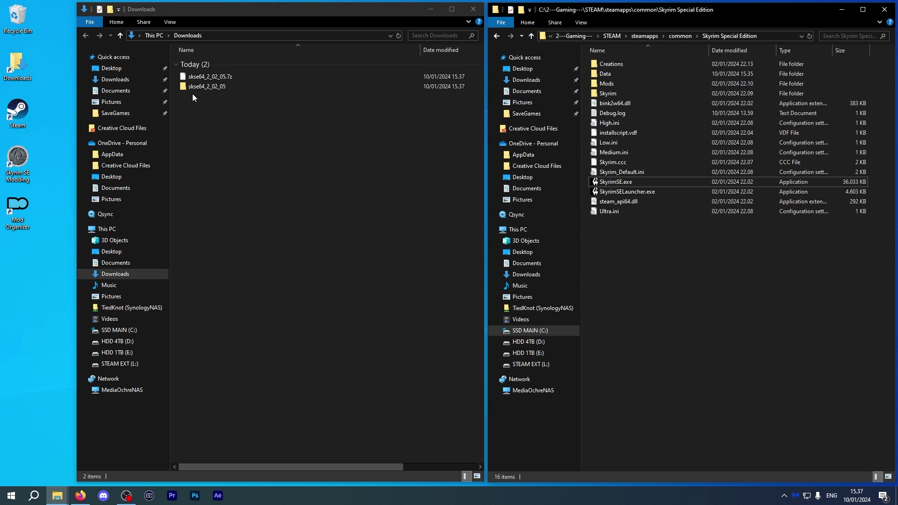
# Step: Copy the Data folder, skse64_1_6_1130.dll and skse64_loader.exe into the Skyrim Special Edition folder
pyautogui.doubleClick(205, 87)
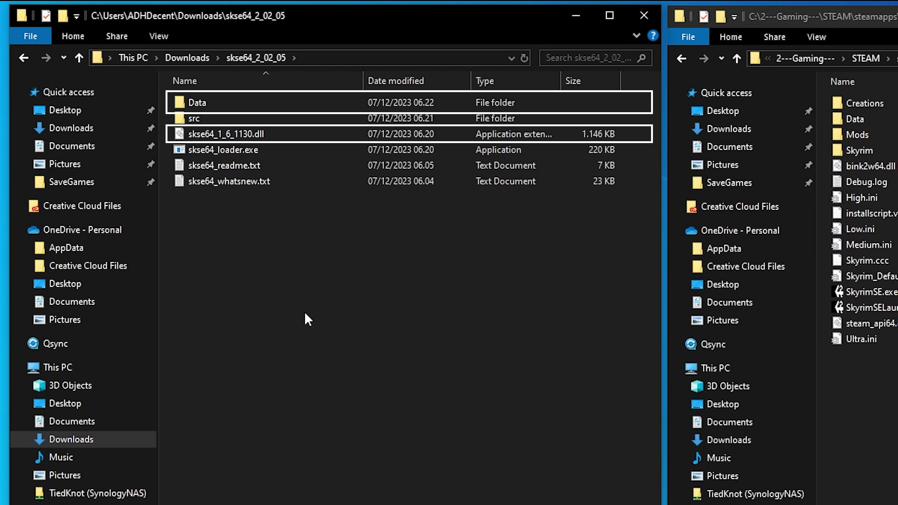
pyautogui.click(203, 106)
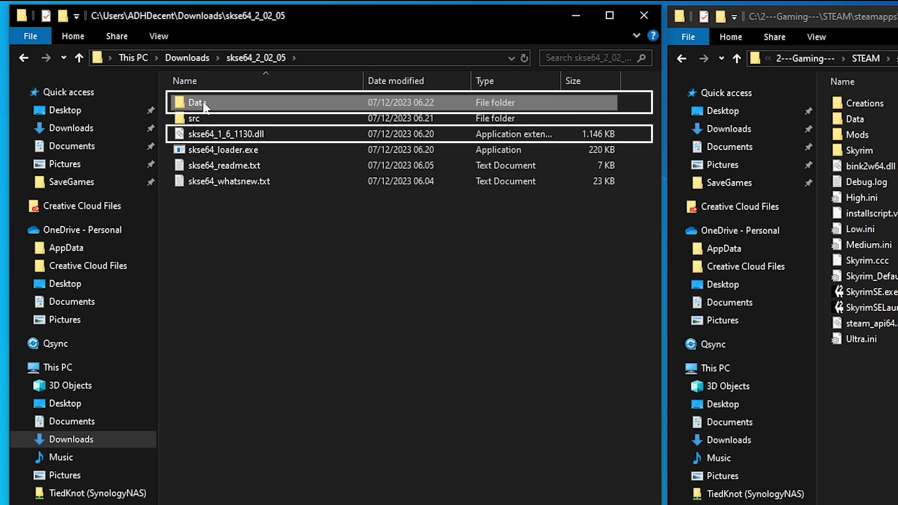
pyautogui.keyDown('ctrl'); pyautogui.click(220, 134); pyautogui.keyUp('ctrl')
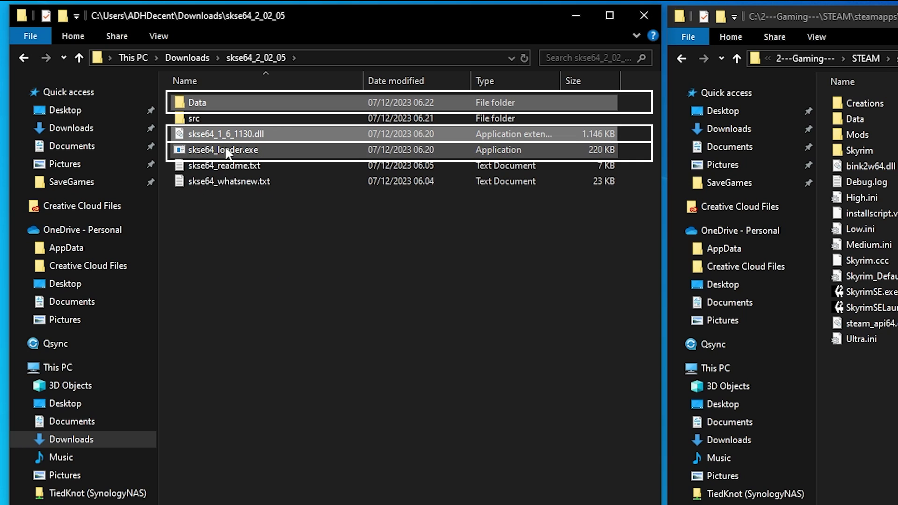
pyautogui.keyDown('ctrl'); pyautogui.click(227, 155); pyautogui.keyUp('ctrl')
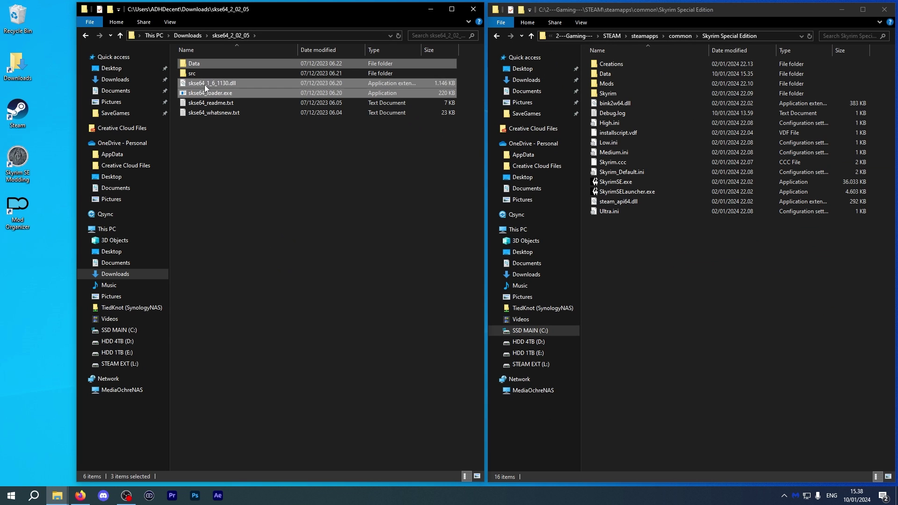
pyautogui.moveTo(252, 133); pyautogui.dragTo(392, 181)
pyautogui.moveTo(317, 113); pyautogui.dragTo(721, 285)
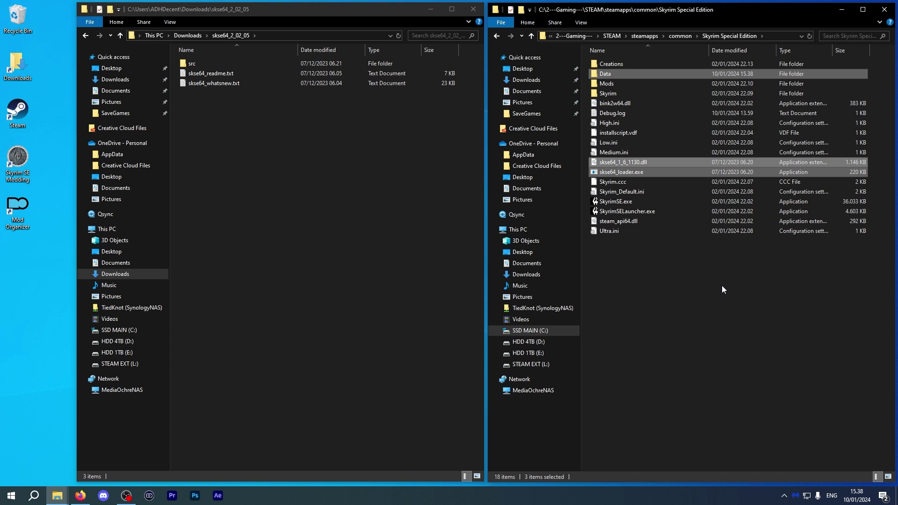
# Step: Delete the downloaded skse64_2_02_05 folder and archive, then close both Explorer windows
pyautogui.click(188, 35)
pyautogui.moveTo(212, 111); pyautogui.dragTo(226, 74)
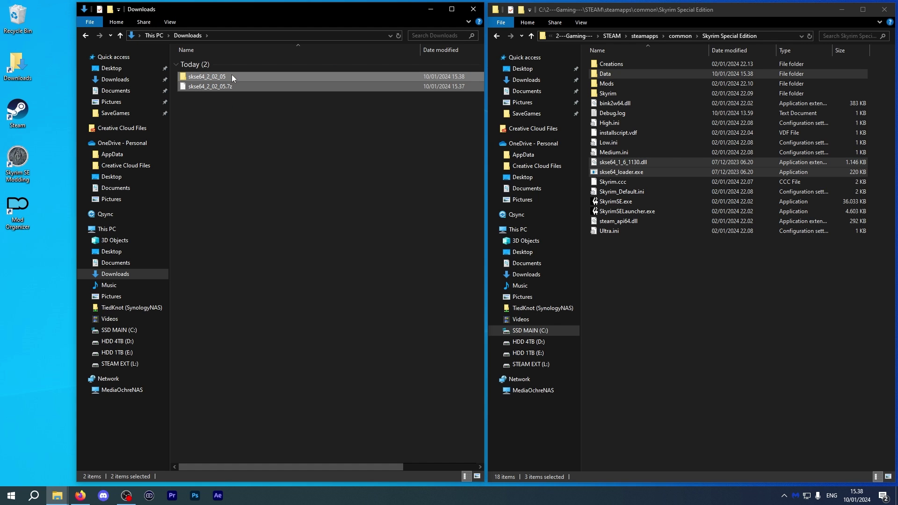
pyautogui.rightClick(232, 74)
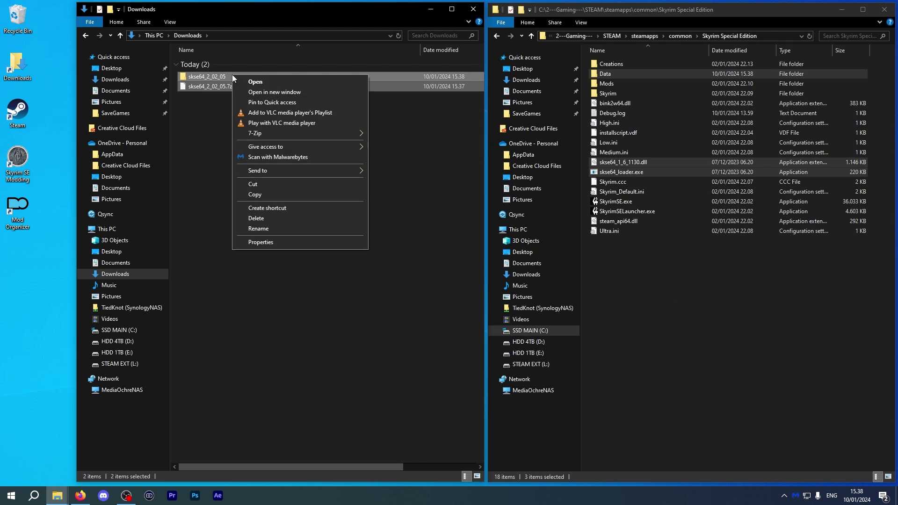
pyautogui.click(306, 218)
pyautogui.hotkey('ctrl', 'w')
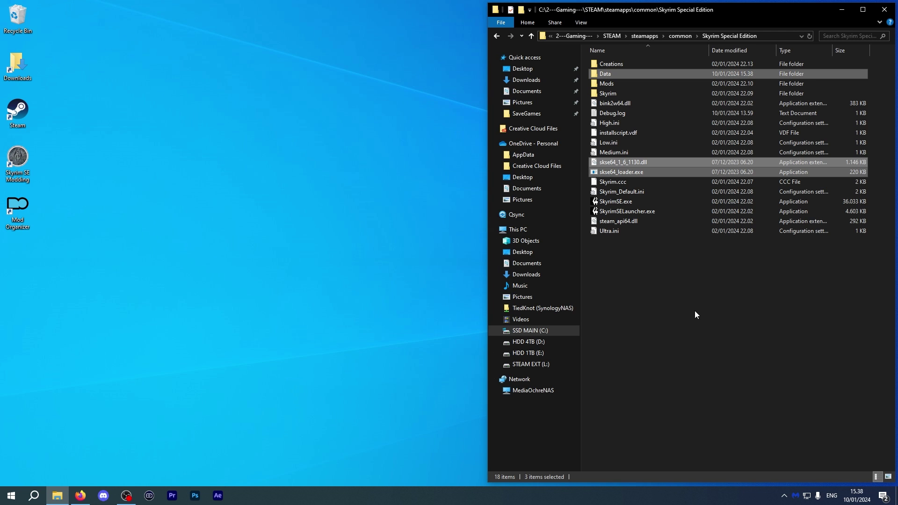
pyautogui.hotkey('ctrl', 'w')
pyautogui.doubleClick(17, 209)
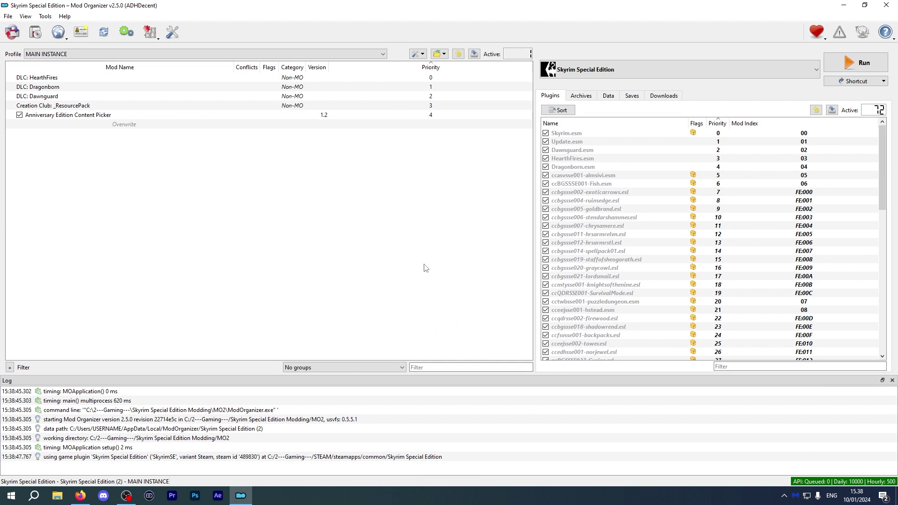
# Step: Inspect the existing SKSE executable entry pointing to skse64_loader.exe in the executables editor
pyautogui.click(607, 72)
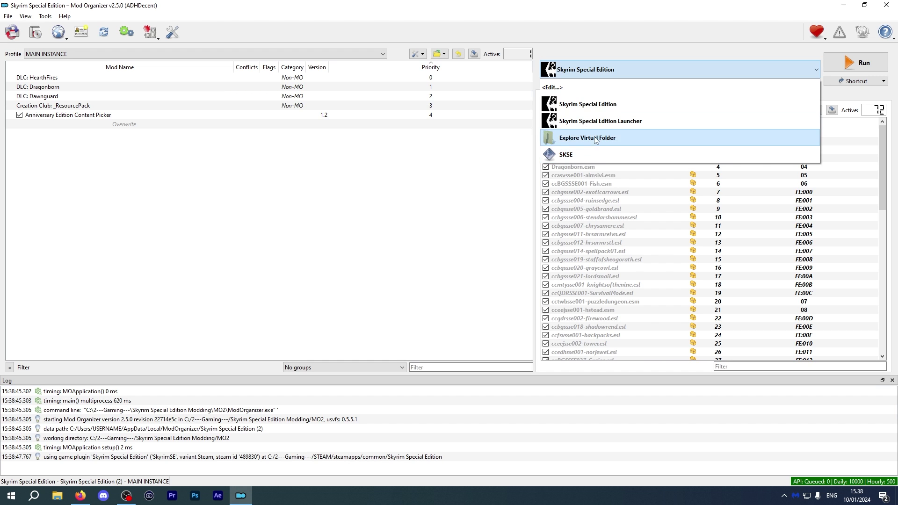
pyautogui.click(588, 86)
pyautogui.click(303, 192)
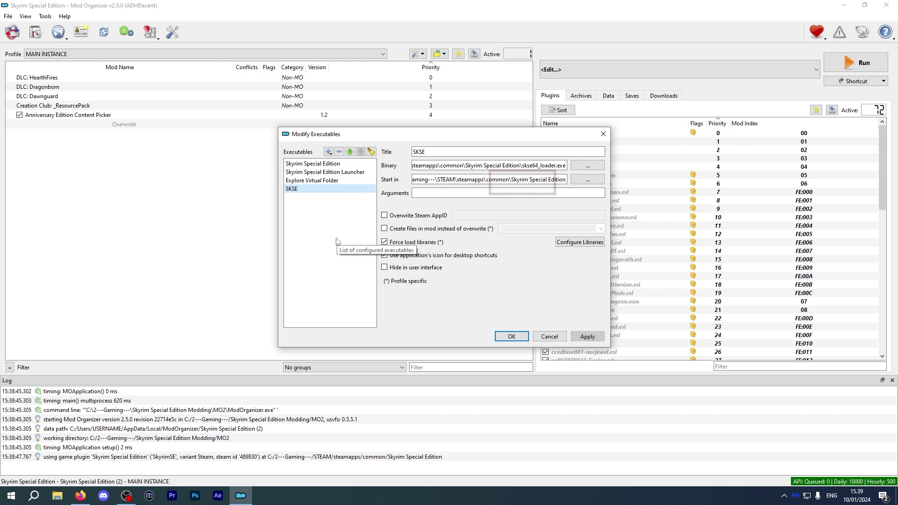
pyautogui.click(512, 336)
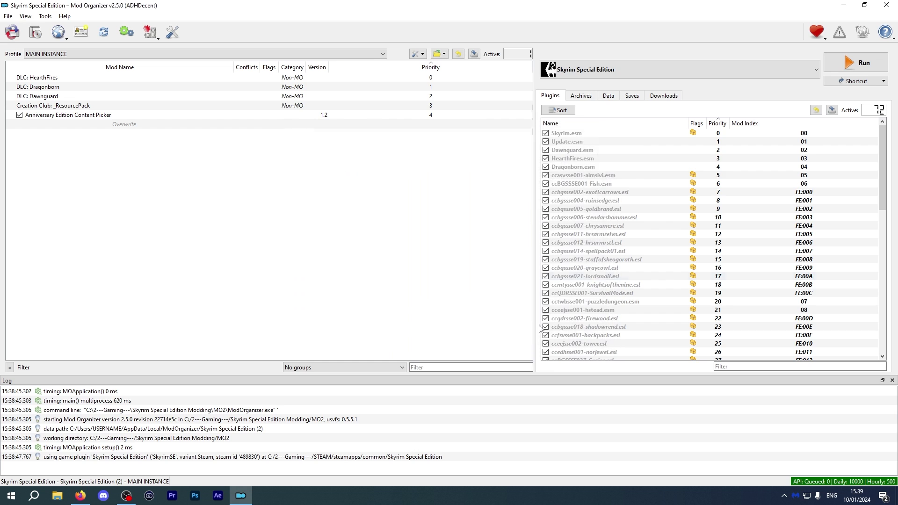
# Step: Add a new executable from skse64_loader.exe in the executables editor
pyautogui.click(746, 69)
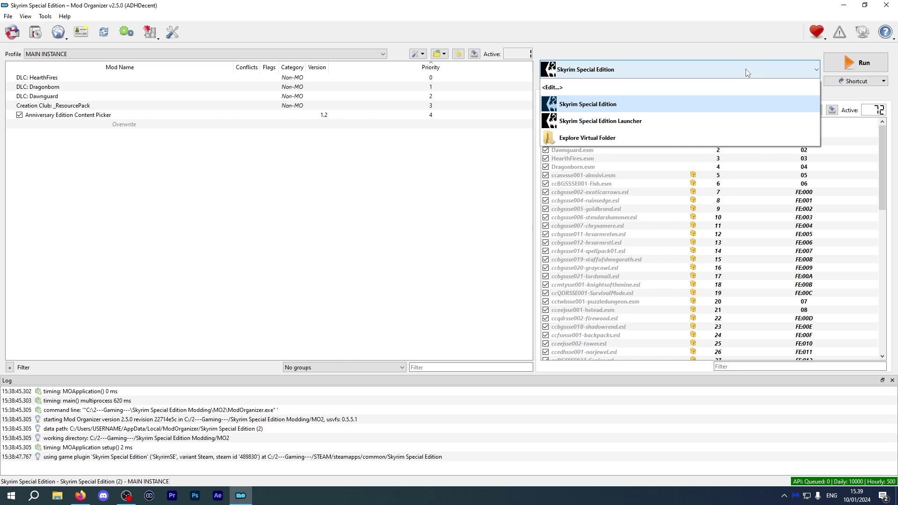
pyautogui.click(735, 90)
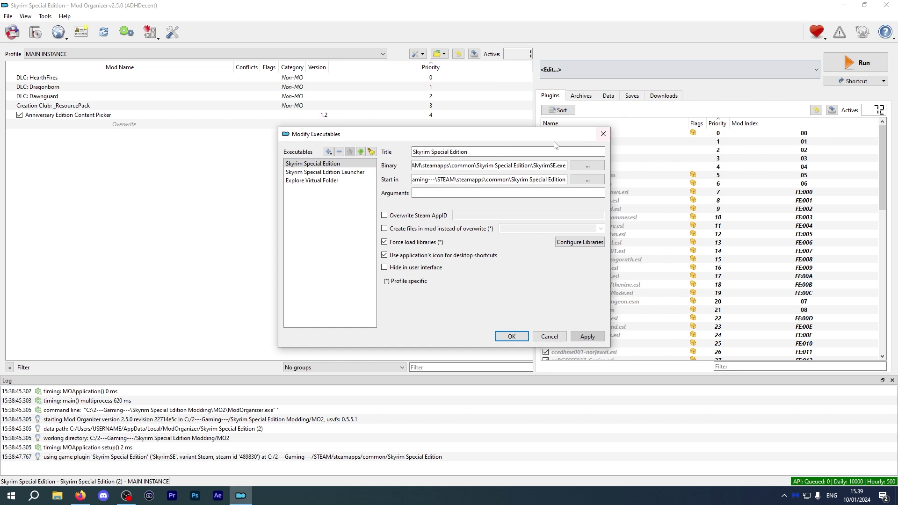
pyautogui.click(328, 154)
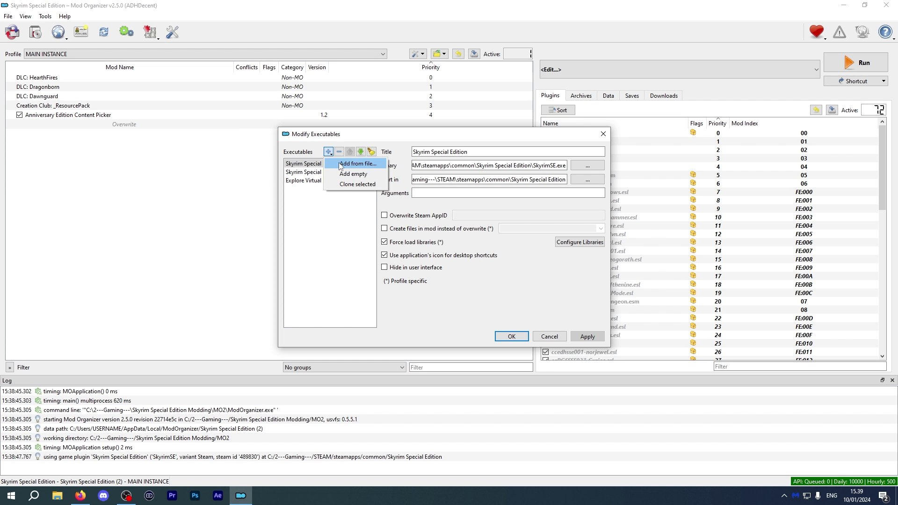
pyautogui.click(357, 163)
pyautogui.moveTo(426, 135); pyautogui.dragTo(335, 70)
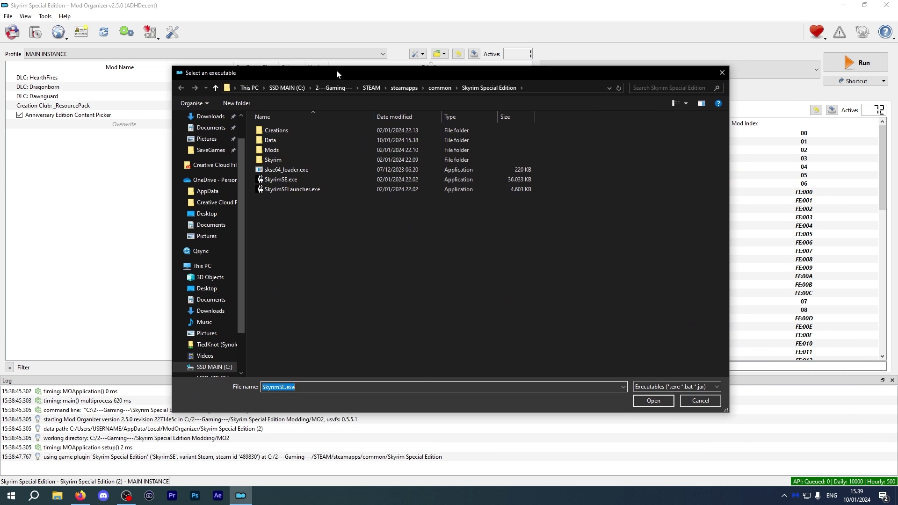
pyautogui.click(288, 168)
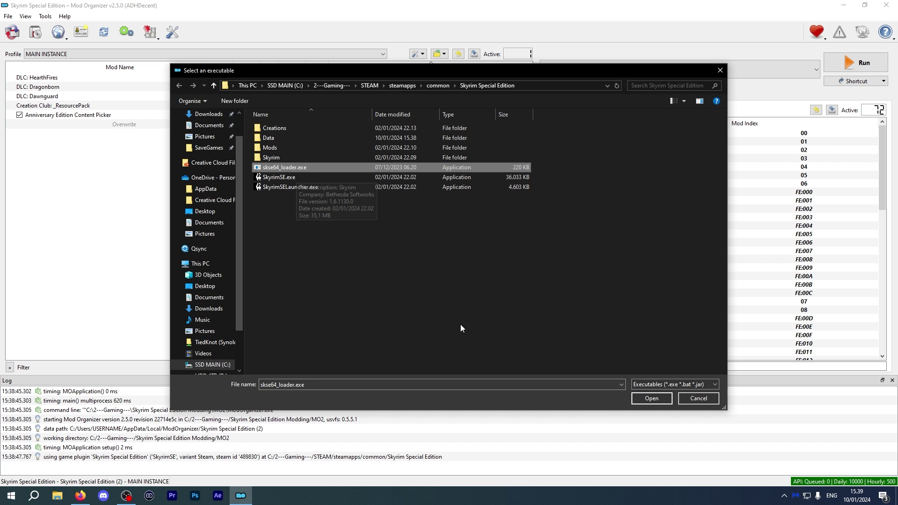
pyautogui.click(651, 399)
# Step: Title it 'SKSE Script Extender', set its start folder to Skyrim Special Edition, and save
pyautogui.doubleClick(414, 152)
pyautogui.write('SKSE Script Extender')
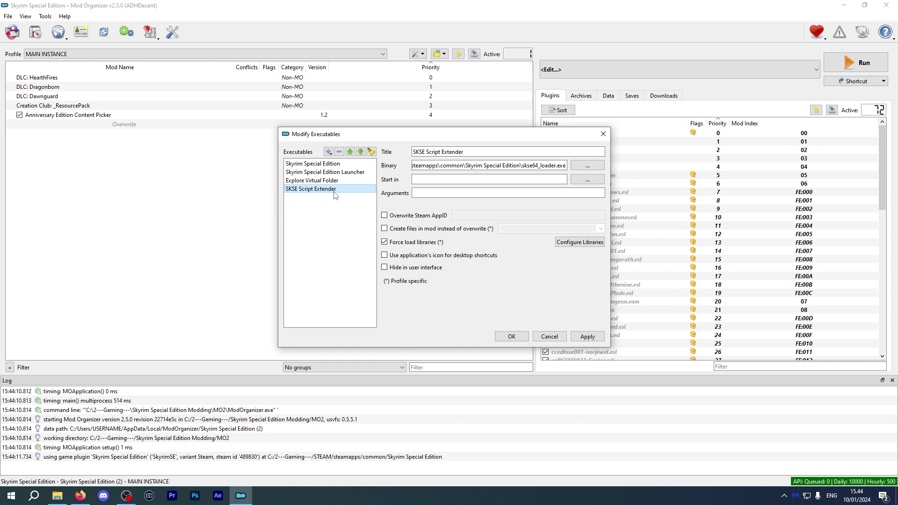
pyautogui.click(585, 180)
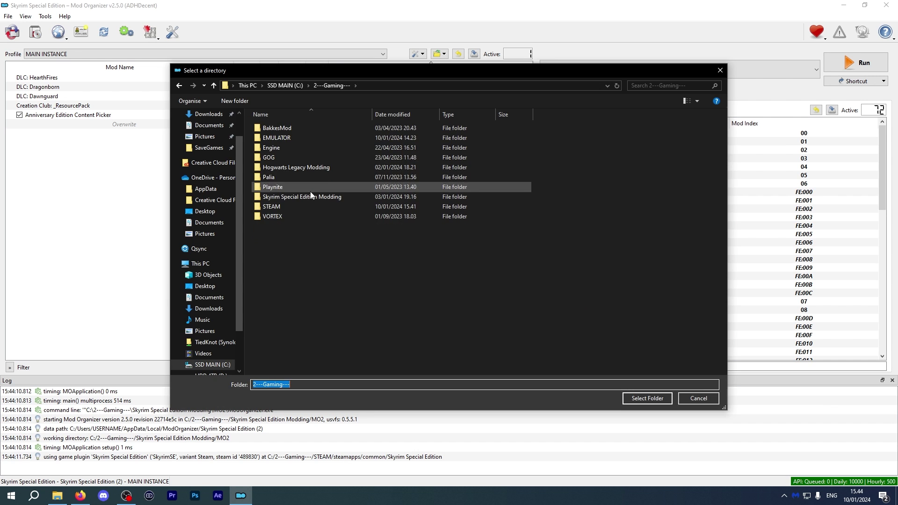
pyautogui.doubleClick(271, 206)
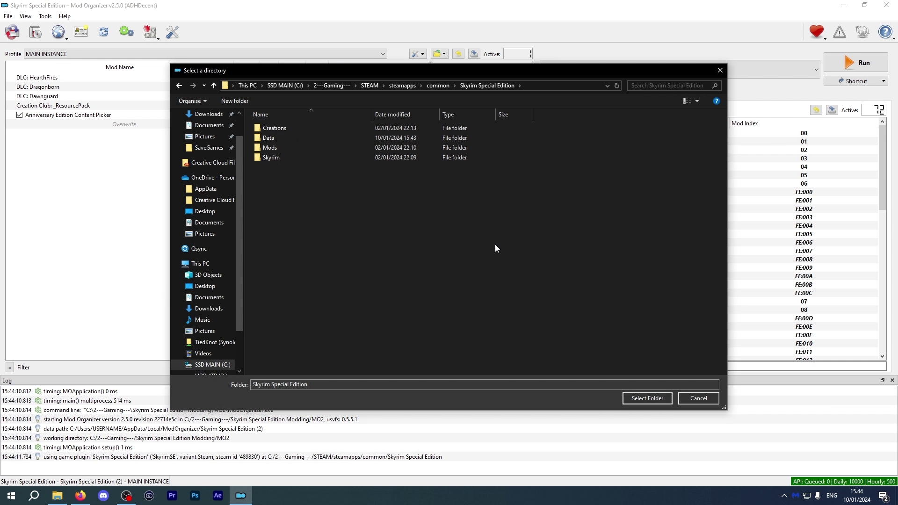
pyautogui.click(647, 398)
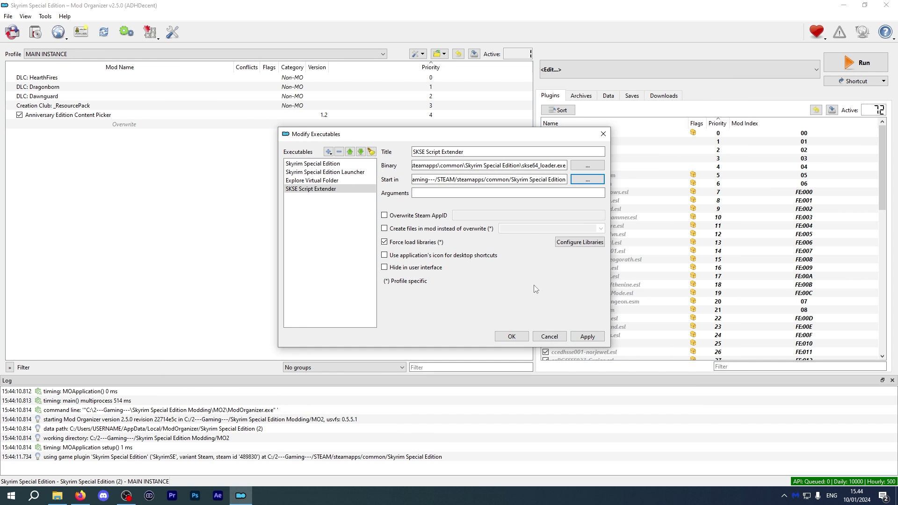
pyautogui.moveTo(432, 179); pyautogui.dragTo(550, 180)
pyautogui.click(487, 180)
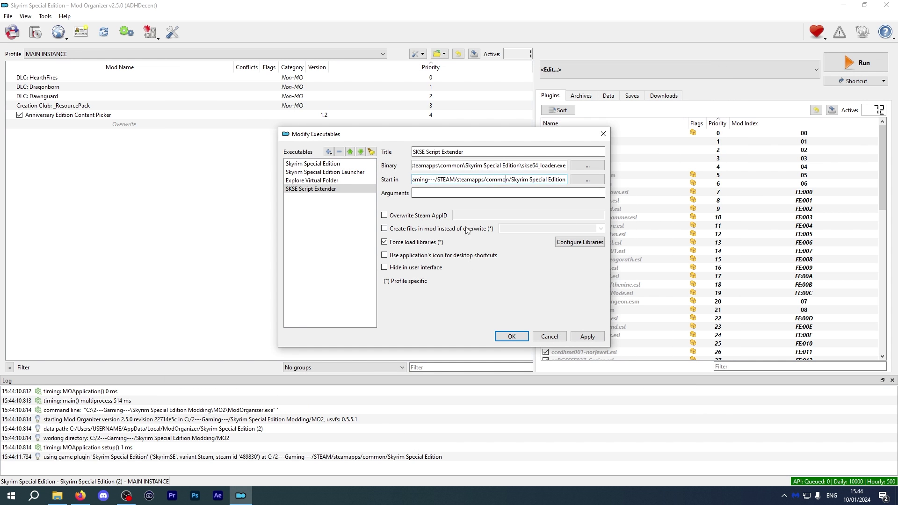
pyautogui.click(586, 337)
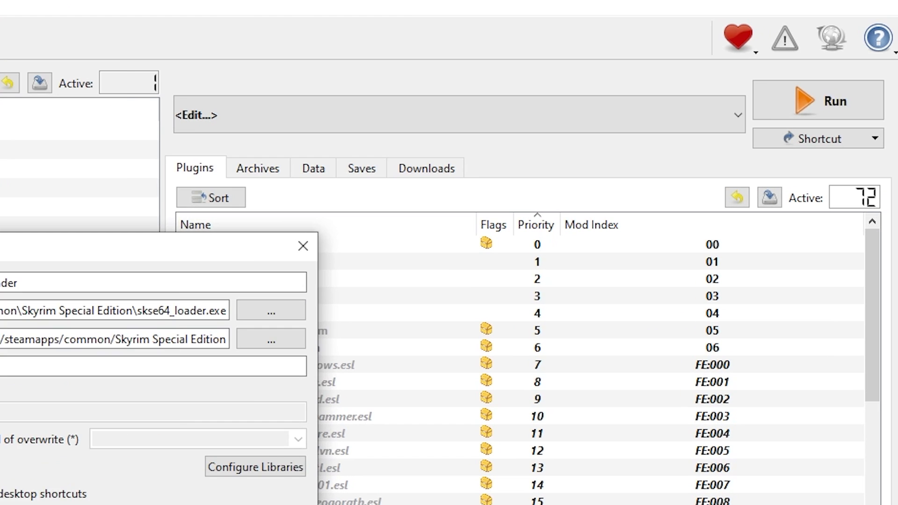
pyautogui.click(521, 337)
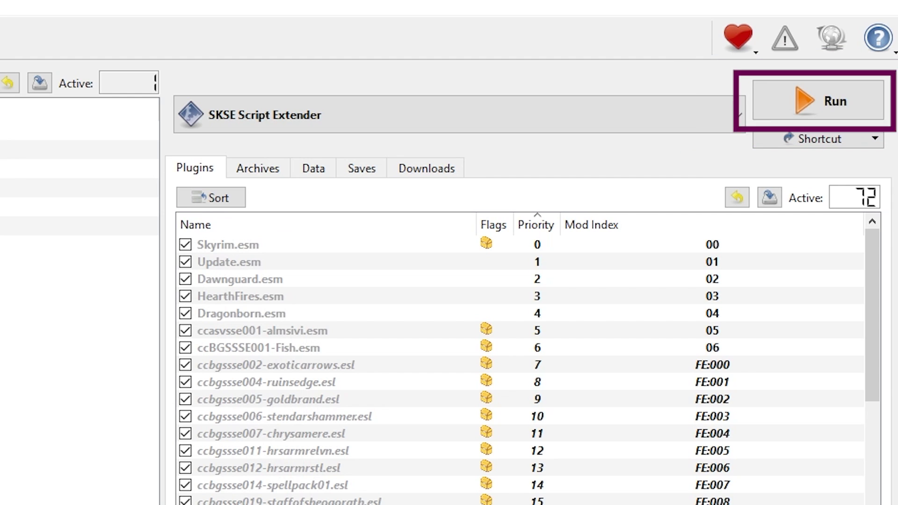
# Step: Launch Skyrim Special Edition through the SKSE Script Extender executable
pyautogui.click(803, 106)
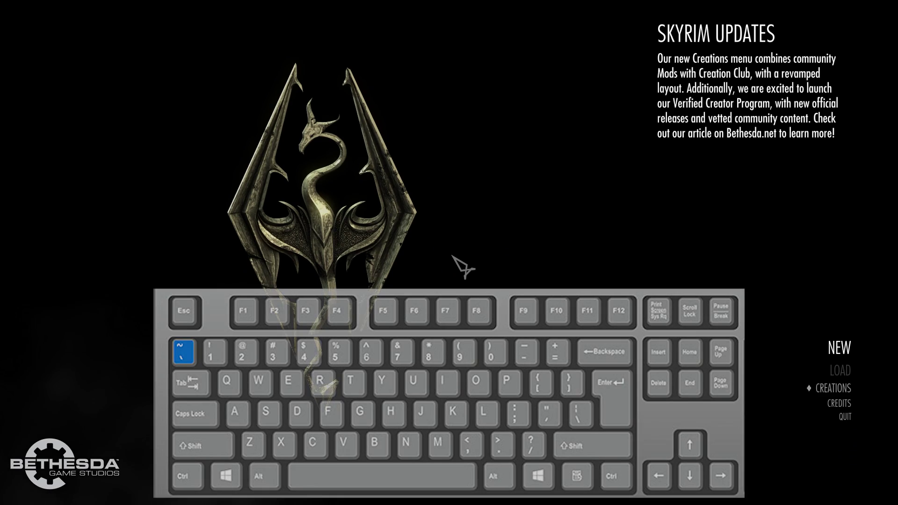
pyautogui.press('`')
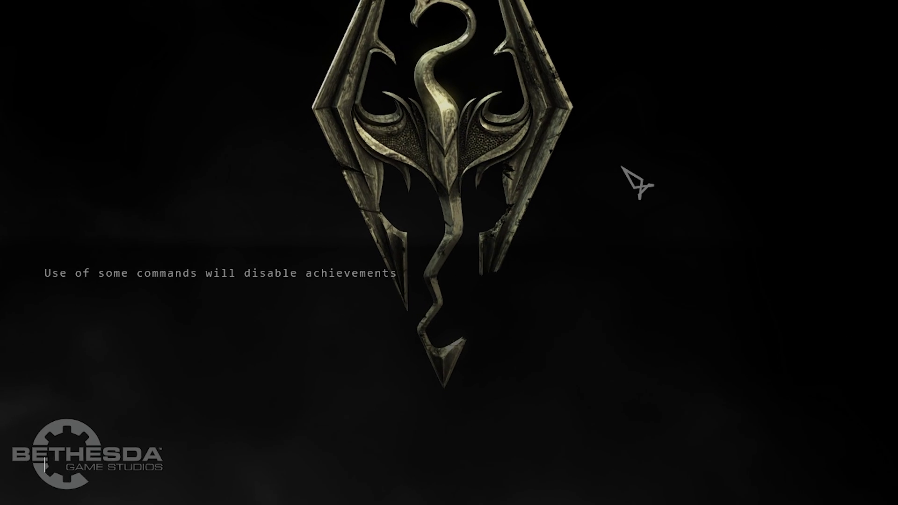
pyautogui.write('getskseversion')
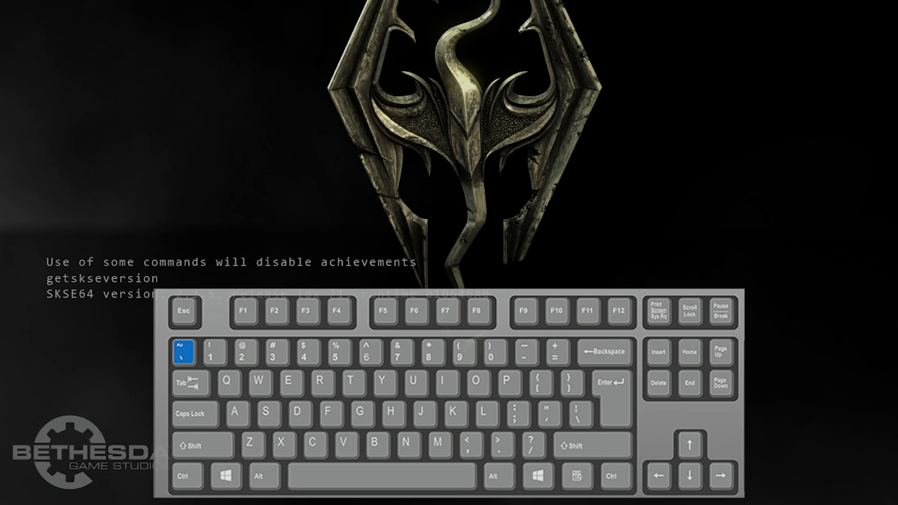
pyautogui.press('`')
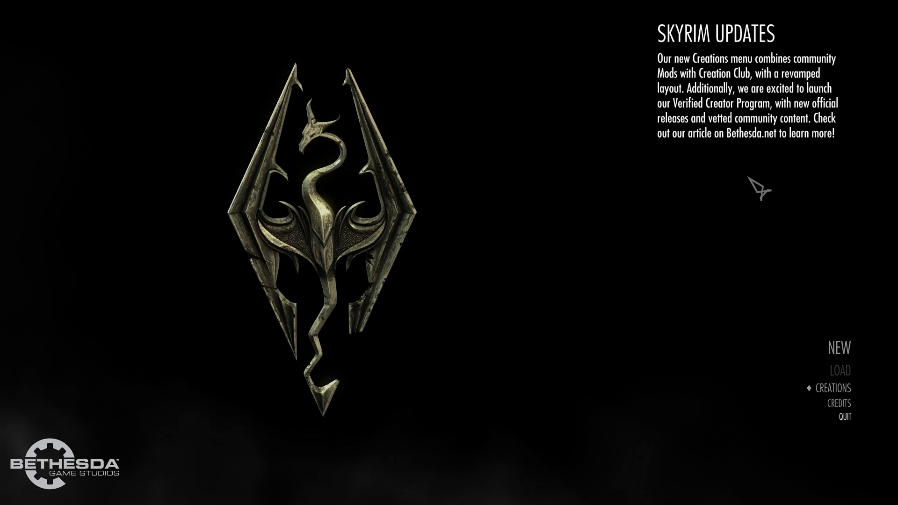
# Step: Quit Skyrim and add an SKSE Script Extender shortcut to Mod Organizer's toolbar
pyautogui.click(845, 417)
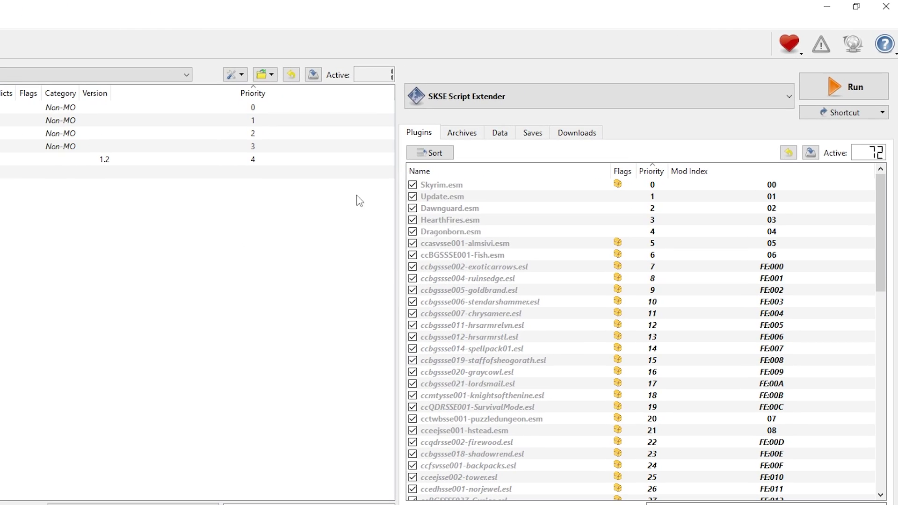
pyautogui.click(841, 118)
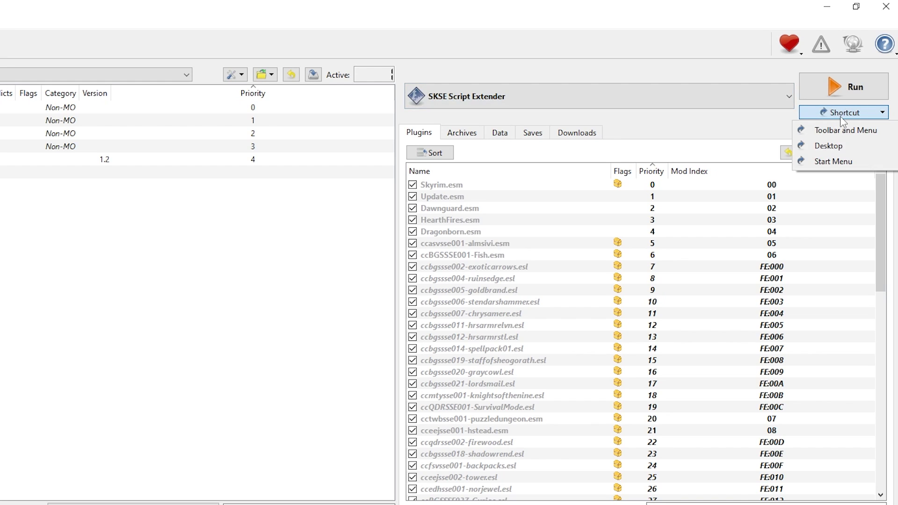
pyautogui.click(861, 134)
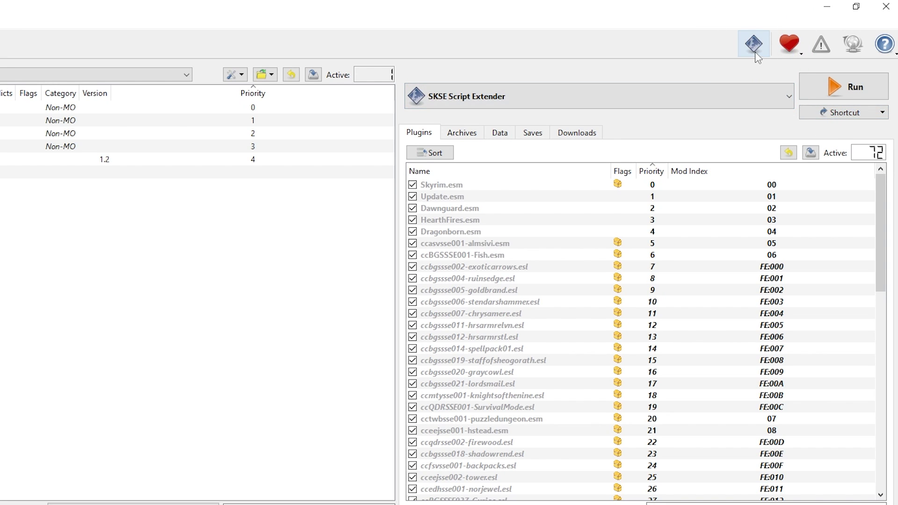